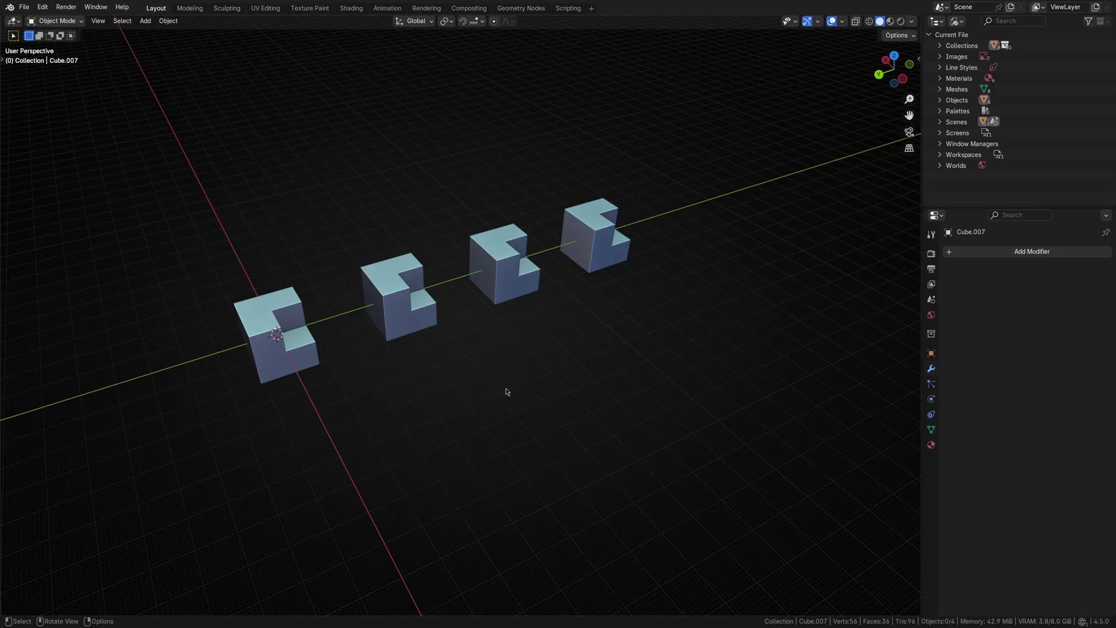
- Capture the four cubes' cutters with Capture Utils, move them into the cubes, then hide them
key("alt+v")
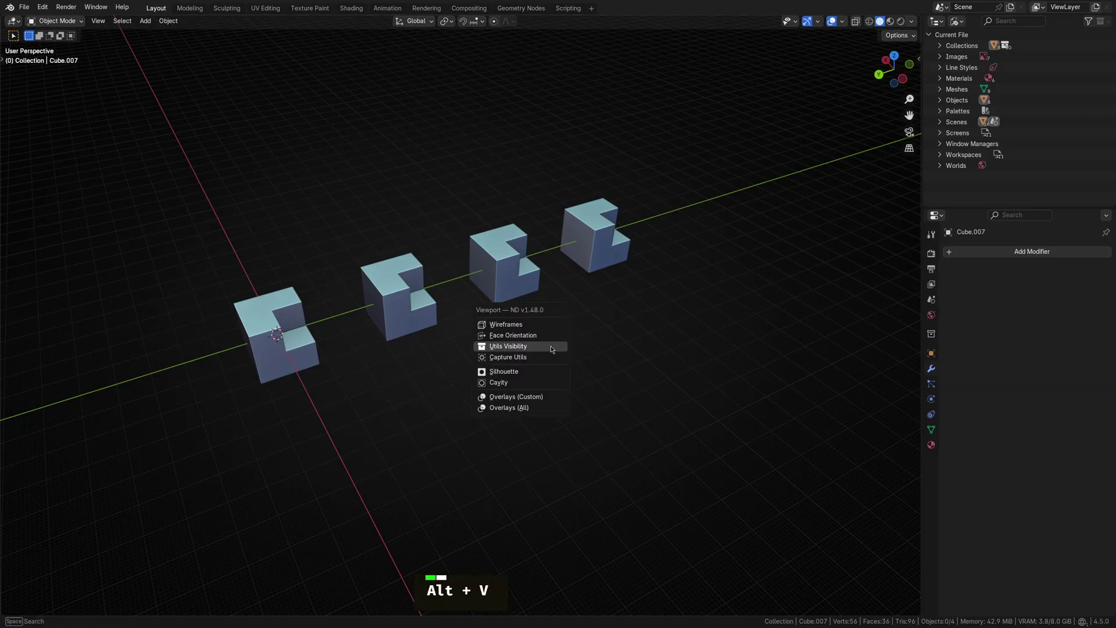
left_click(511, 359)
key("g")
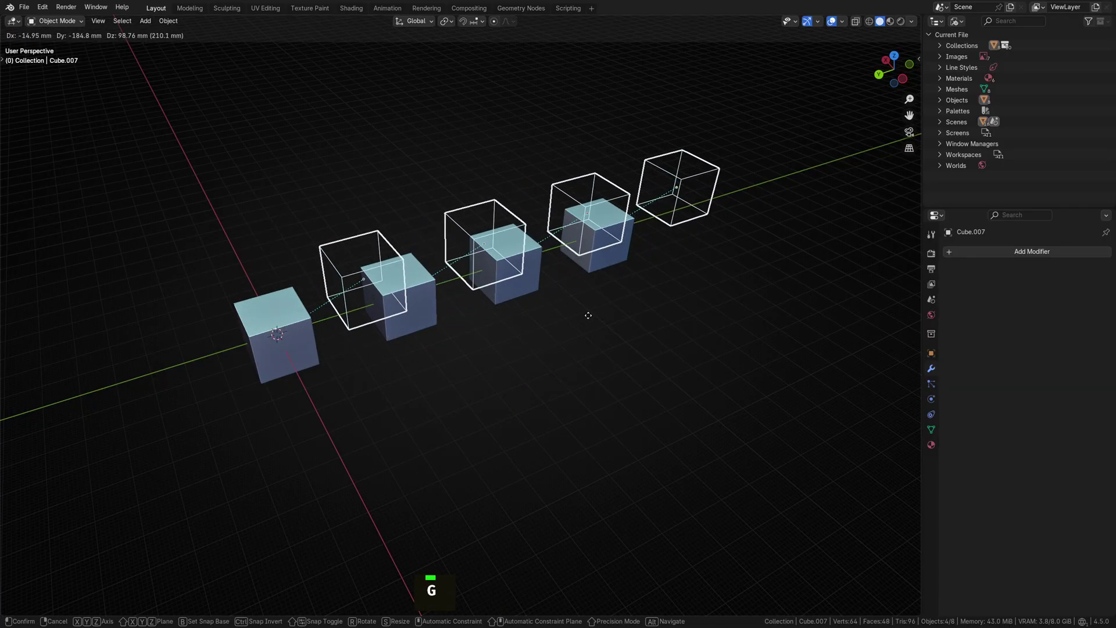
left_click(556, 324)
left_click(553, 326)
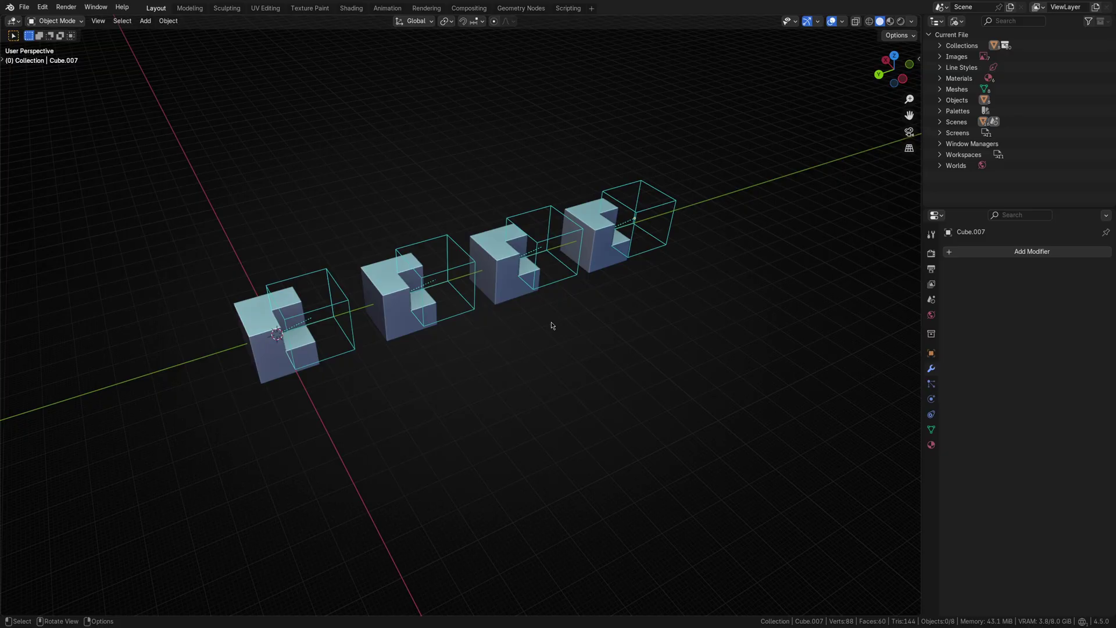
key("shift+t")
- Recall the two right cubes' cutters with Capture Utils and try moving them, cancelling the move
left_click_drag(491, 200, 619, 287)
key("alt+v")
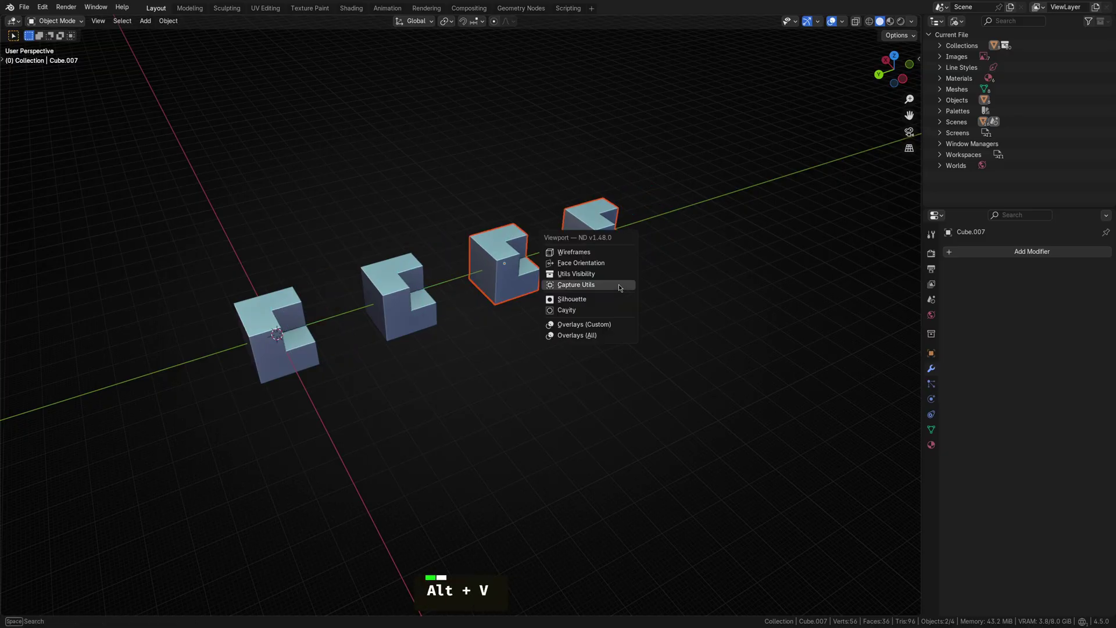
left_click(620, 287, "shift")
key("g")
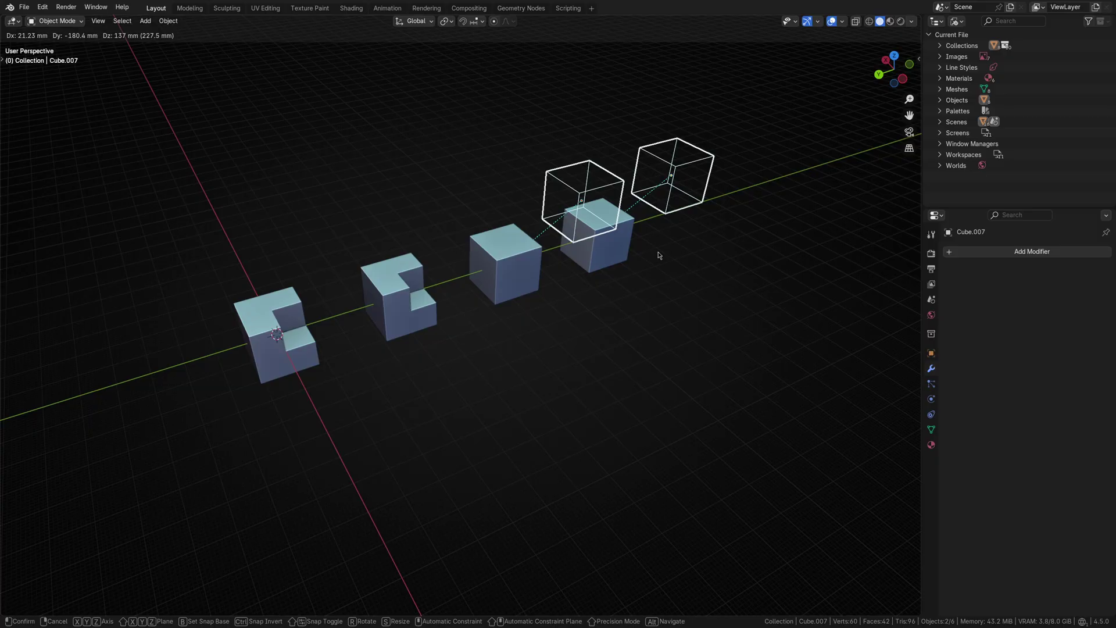
key("Escape")
left_click(620, 321)
- Toggle Utils Visibility to hide, show, and finally hide all four wireframe cutters
key("alt+v")
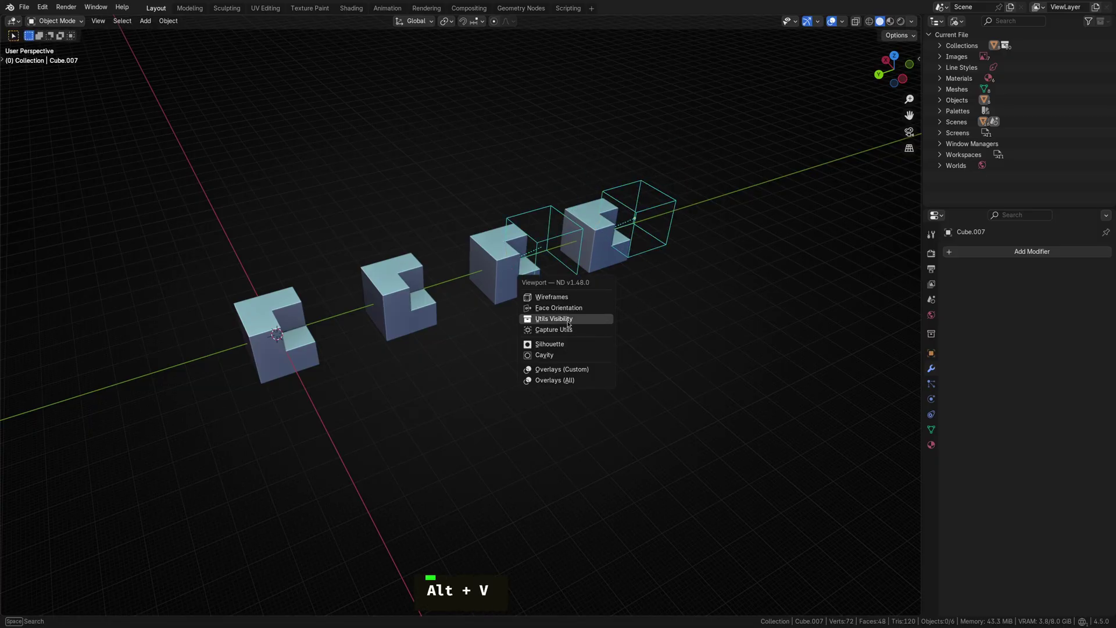
left_click(568, 320)
key("alt+v")
left_click(567, 320)
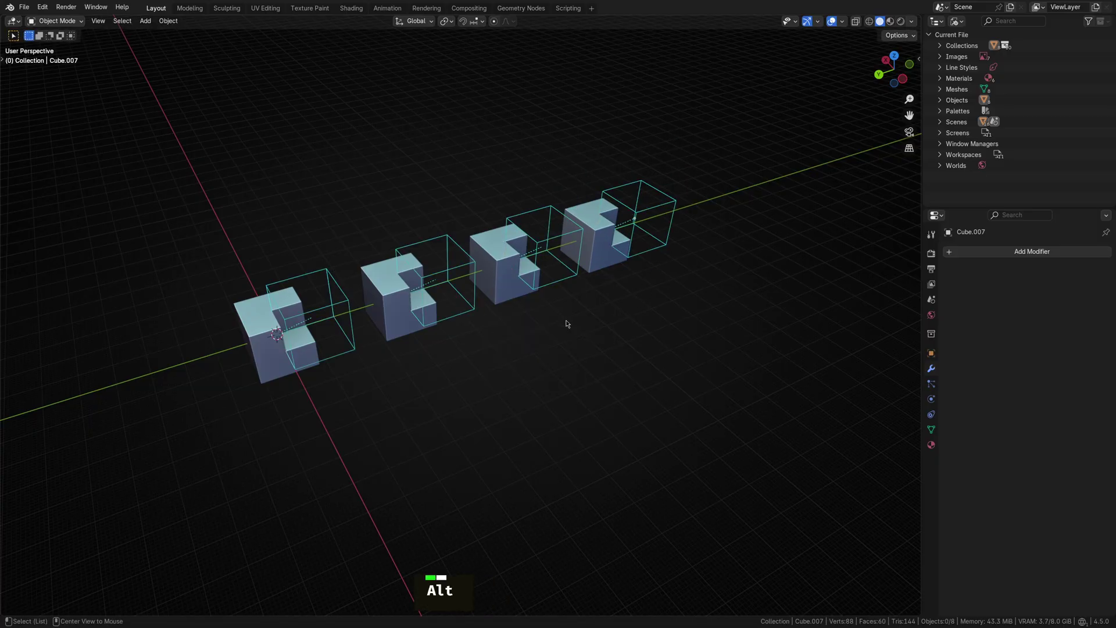
key("alt+v")
left_click(567, 321)
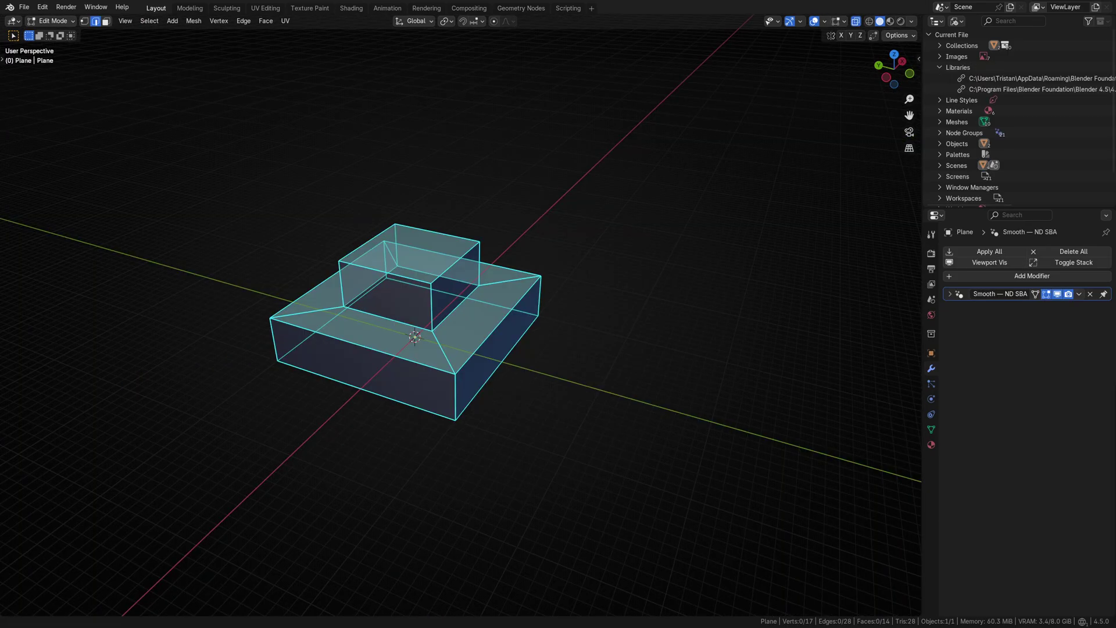
- Round the slab's four vertical corner edges with an attribute Edge Bevel, raising the segment count
left_click(456, 398)
left_click(541, 296, "shift")
left_click(388, 264, "shift")
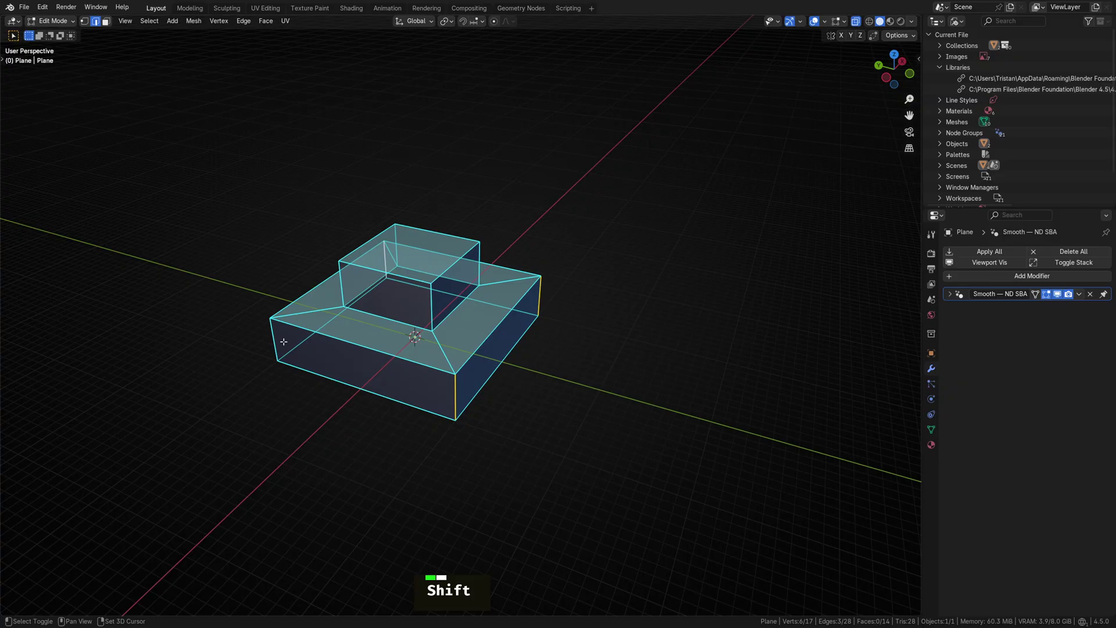
left_click(275, 343, "shift")
key("shift+2")
mouse_move(562, 201)
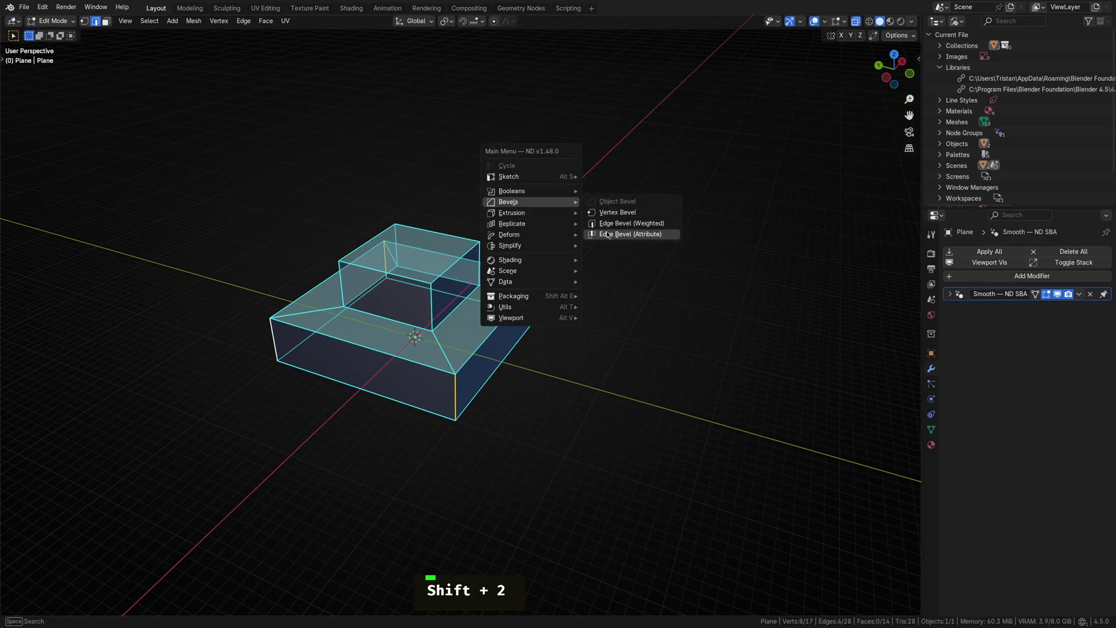
left_click(619, 233)
scroll(617, 231, "up", 2)
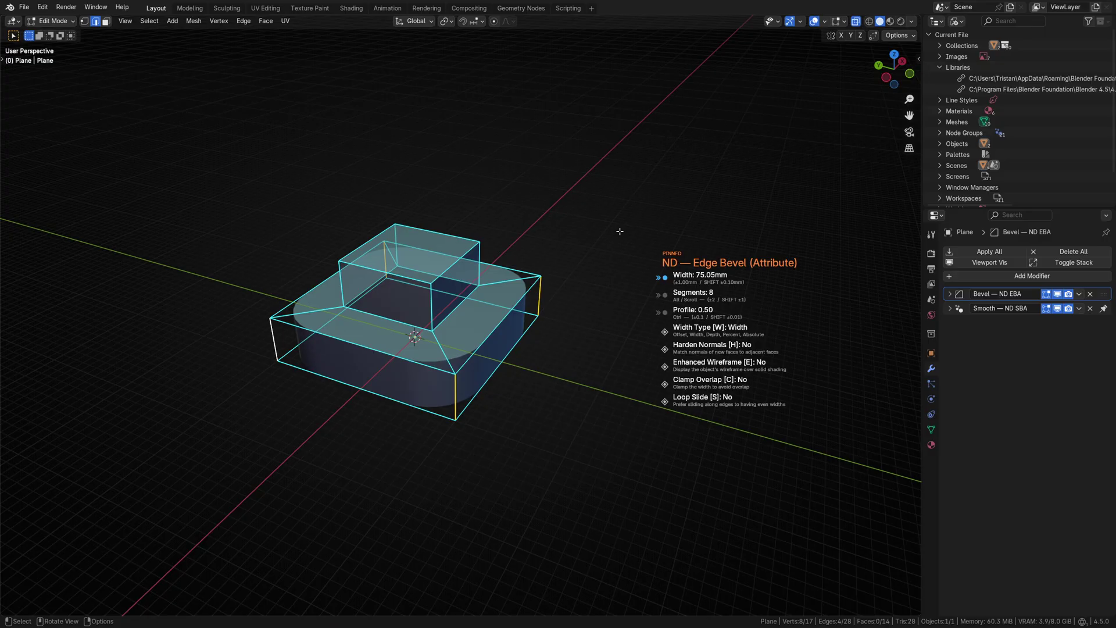
left_click(619, 231)
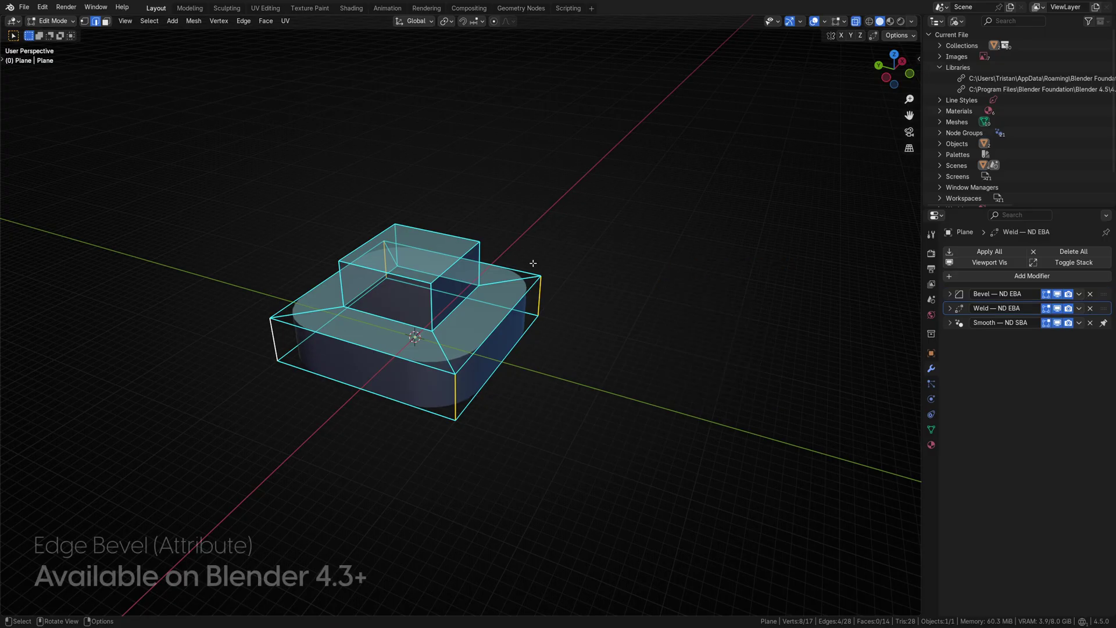
- Apply an attribute Edge Bevel to the top box's vertical edges, then exit X-ray and edit mode
left_click(477, 267, "shift")
left_click(480, 265, "shift")
key("shift+2")
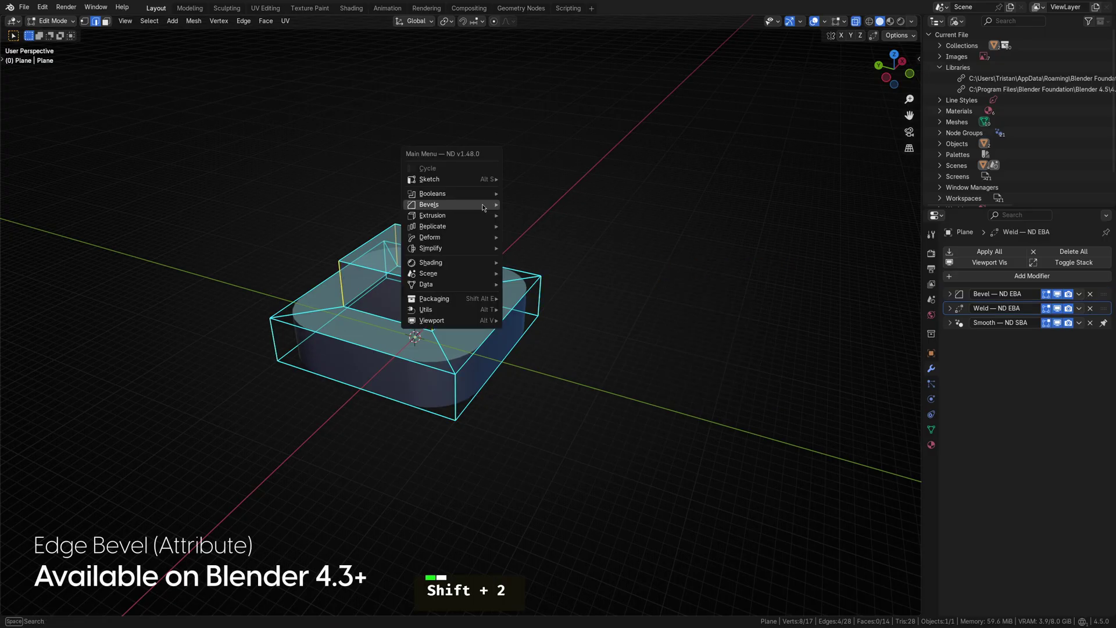
mouse_move(465, 202)
left_click(546, 235)
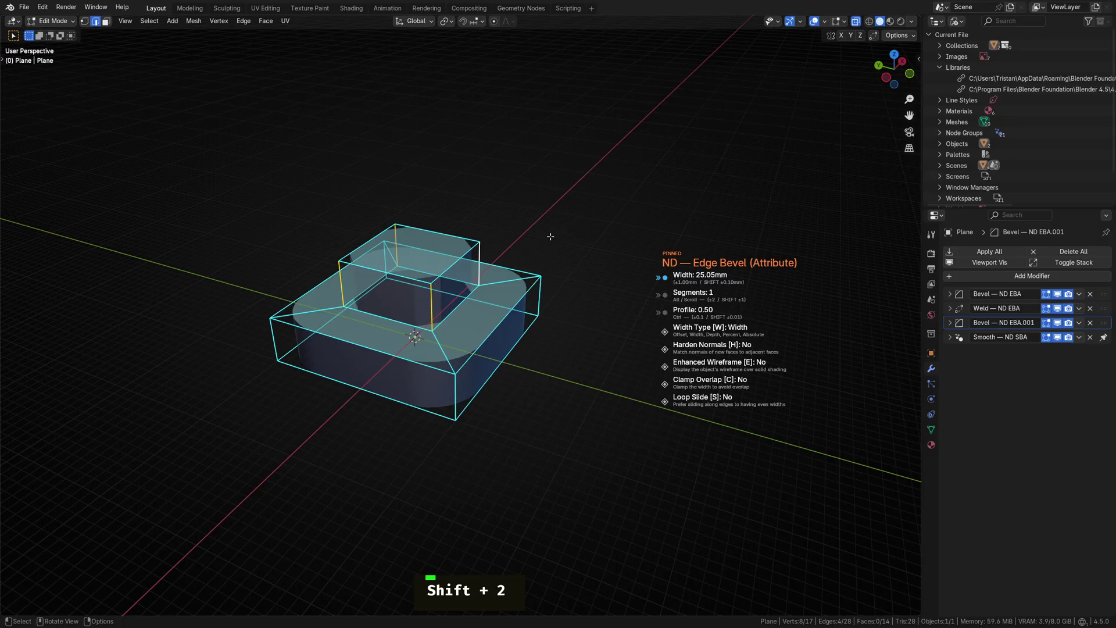
left_click(546, 236)
key("alt+z")
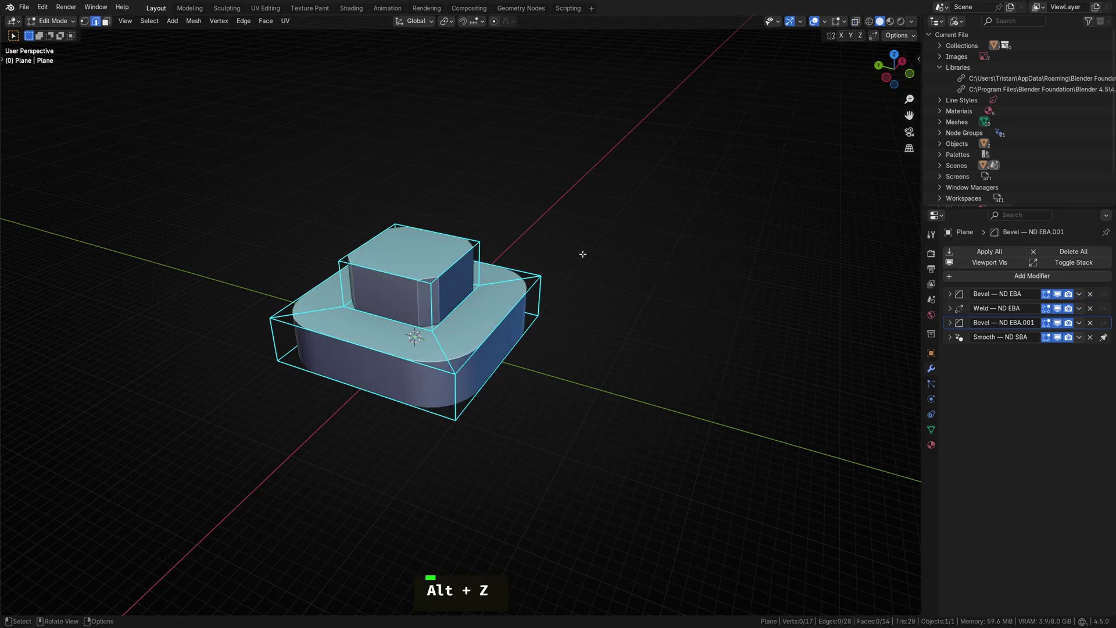
key("Escape")
middle_click_drag(591, 267, 614, 308)
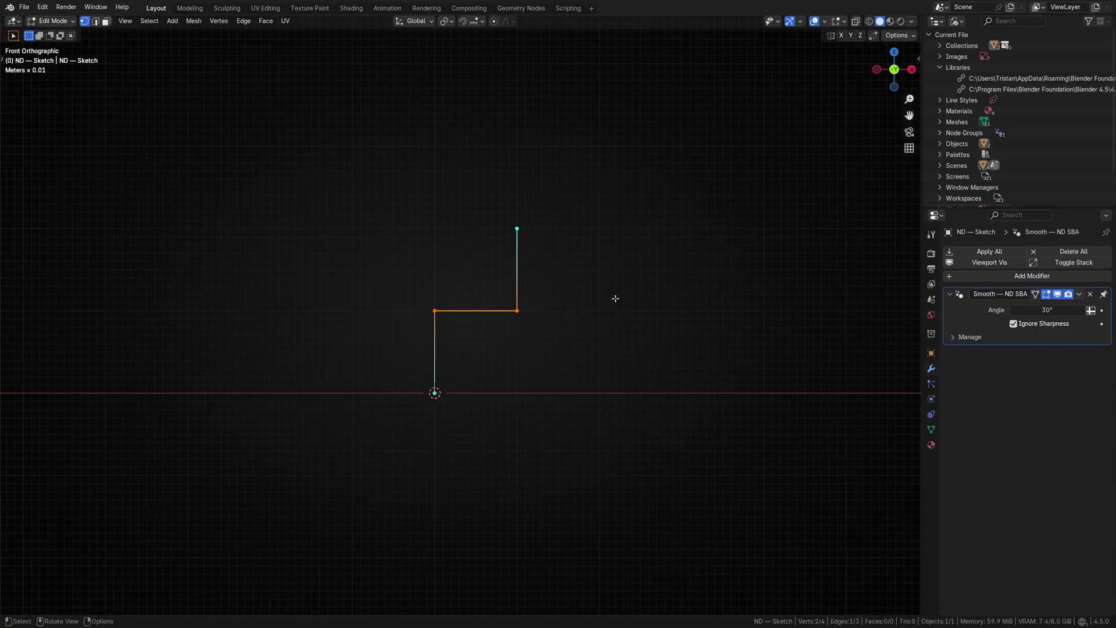
- Round the sketch line's two corners with a 10-segment Vertex Bevel, cycling the width type
key("f")
left_click(617, 302)
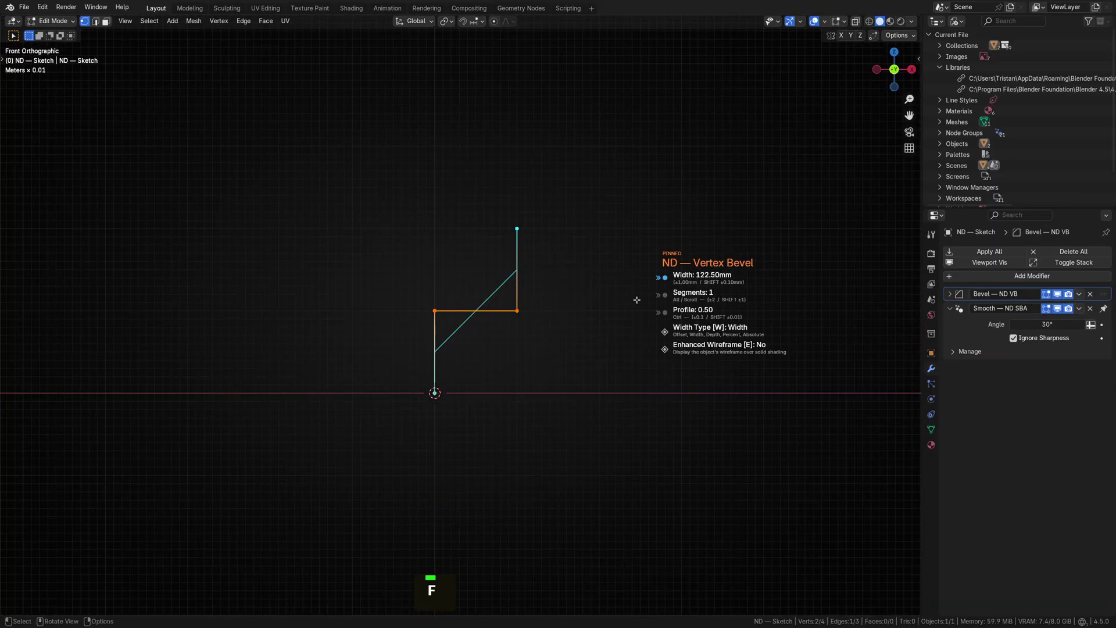
scroll(636, 300, "up", 5)
key("w")
key("w")
key("w")
key("w")
key("w")
key("w")
key("w")
key("w")
key("w")
key("w")
key("w")
key("w")
key("w")
left_click(637, 299)
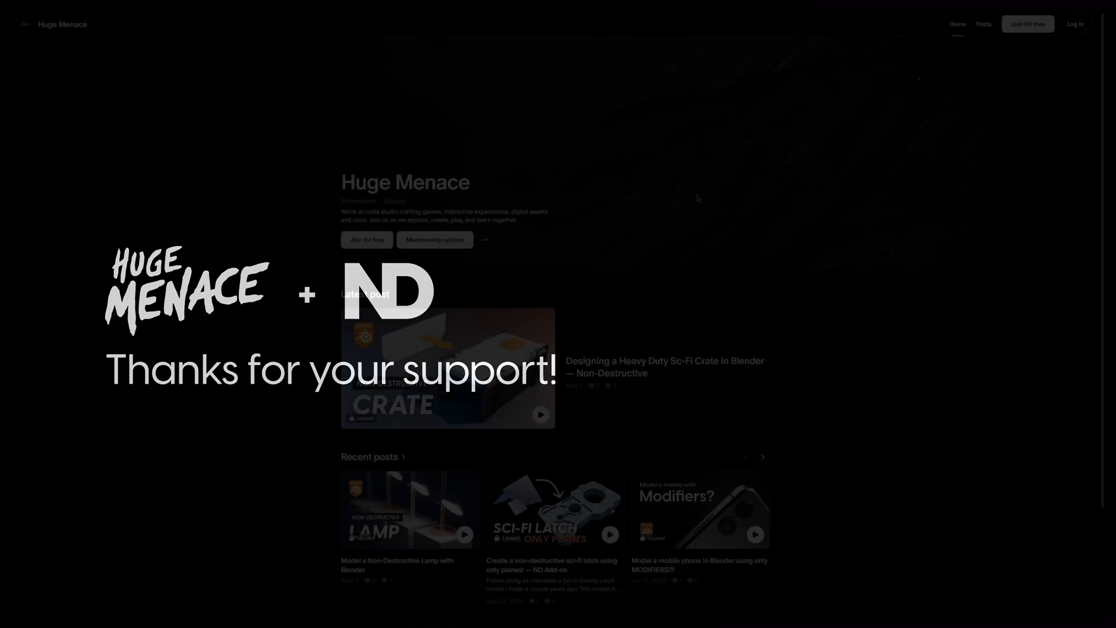
- Open Membership options on the Huge Menace page to list the Triangle, Quad and Ngon tiers
scroll(698, 195, "down", 2)
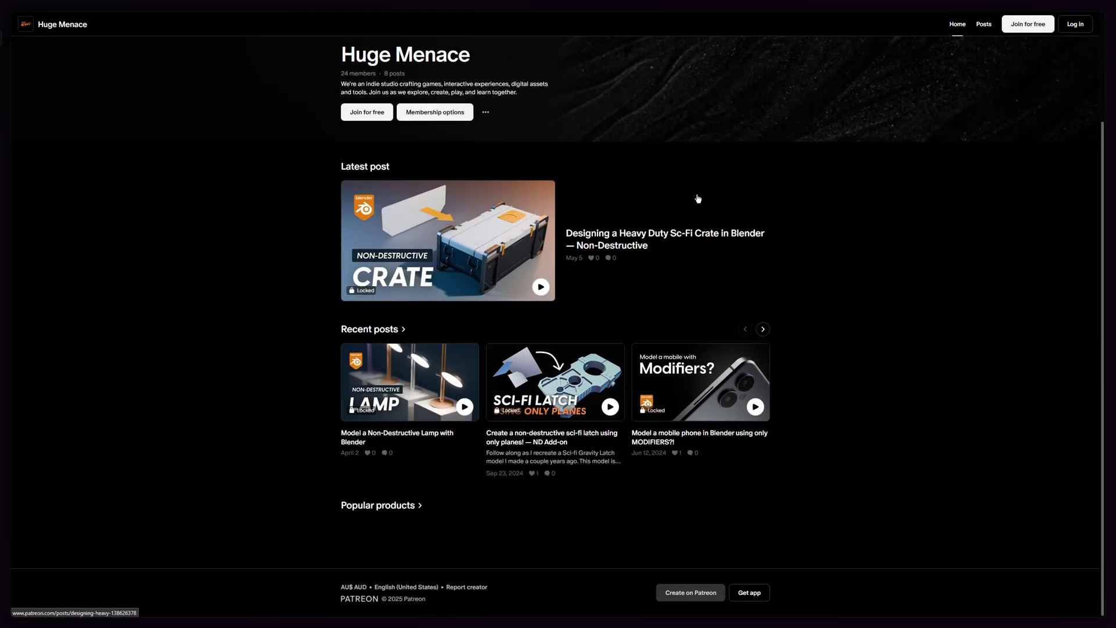
scroll(687, 204, "up", 2)
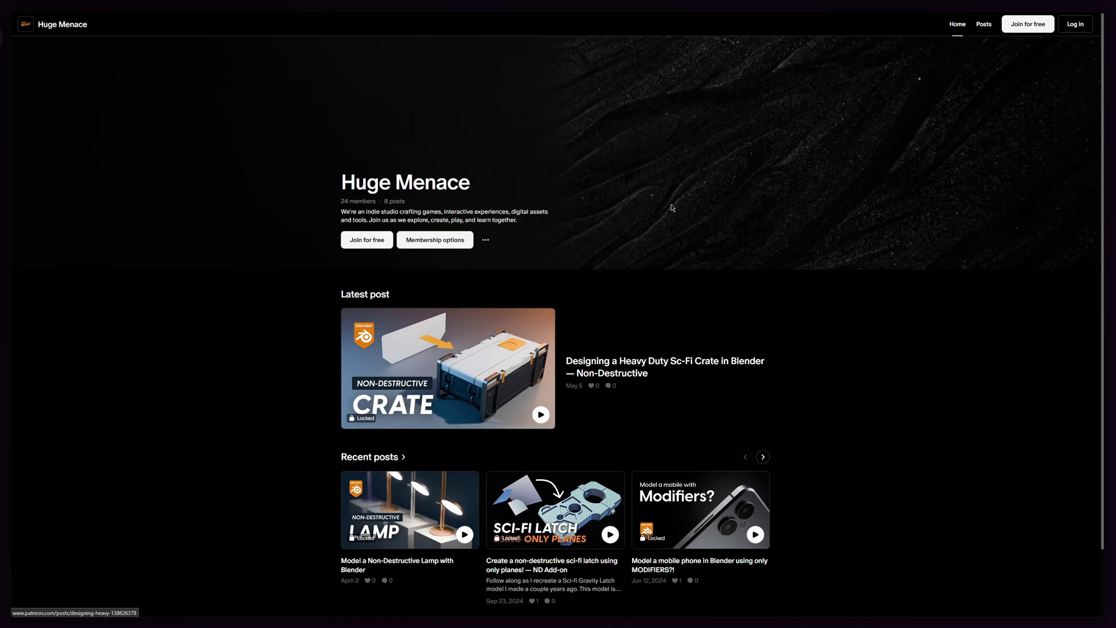
left_click(457, 241)
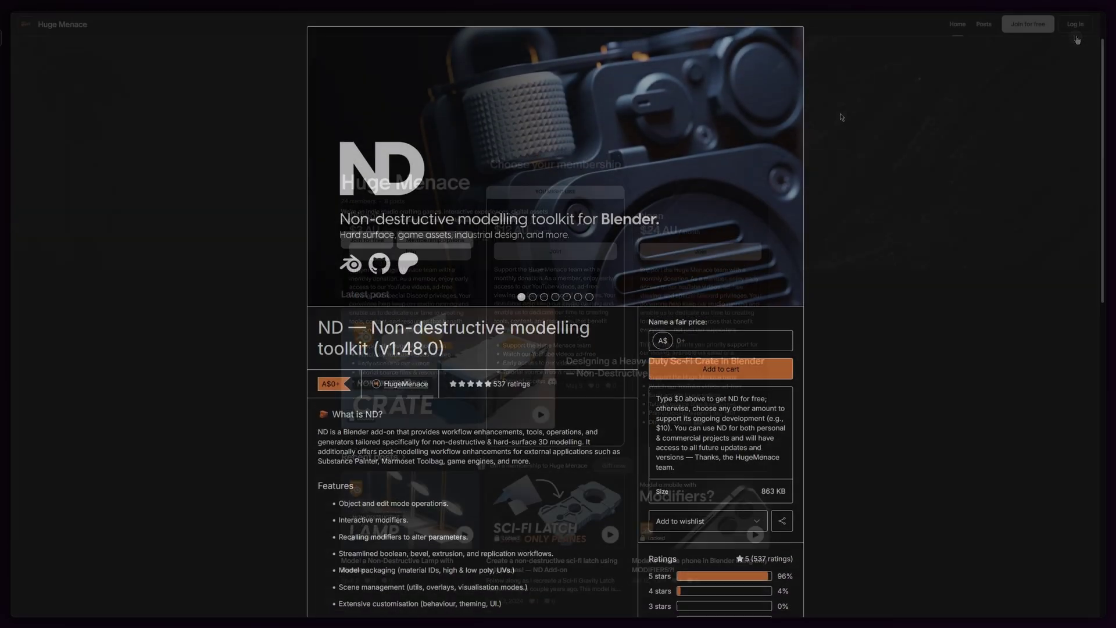
- Scroll the ND product page down to the Videos & Tutorials section and the Details list
scroll(841, 117, "down", 4)
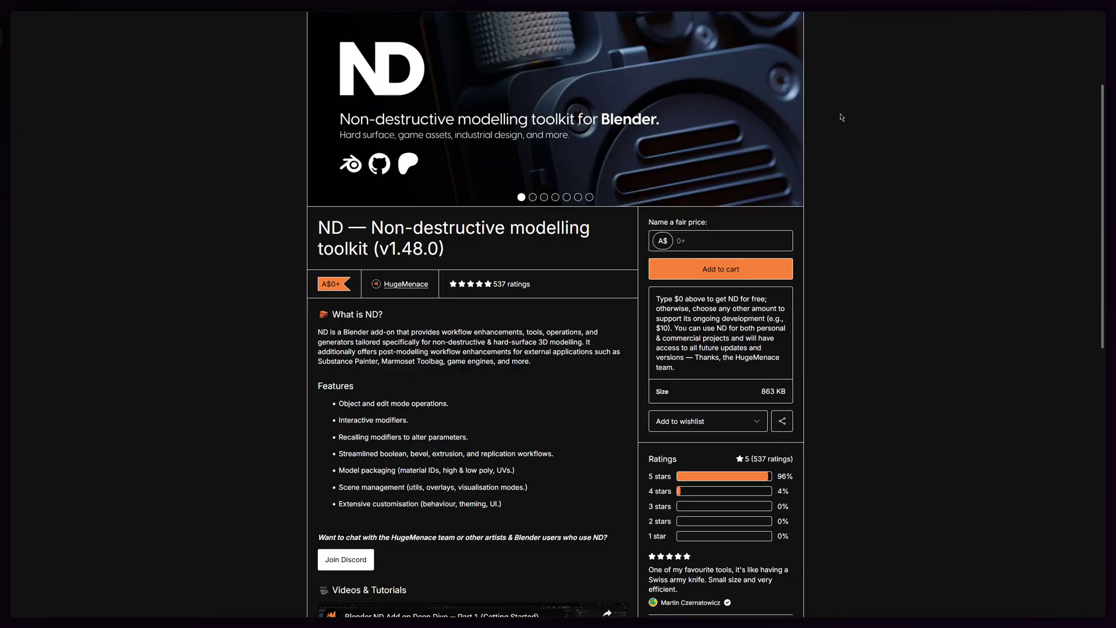
scroll(842, 117, "down", 5)
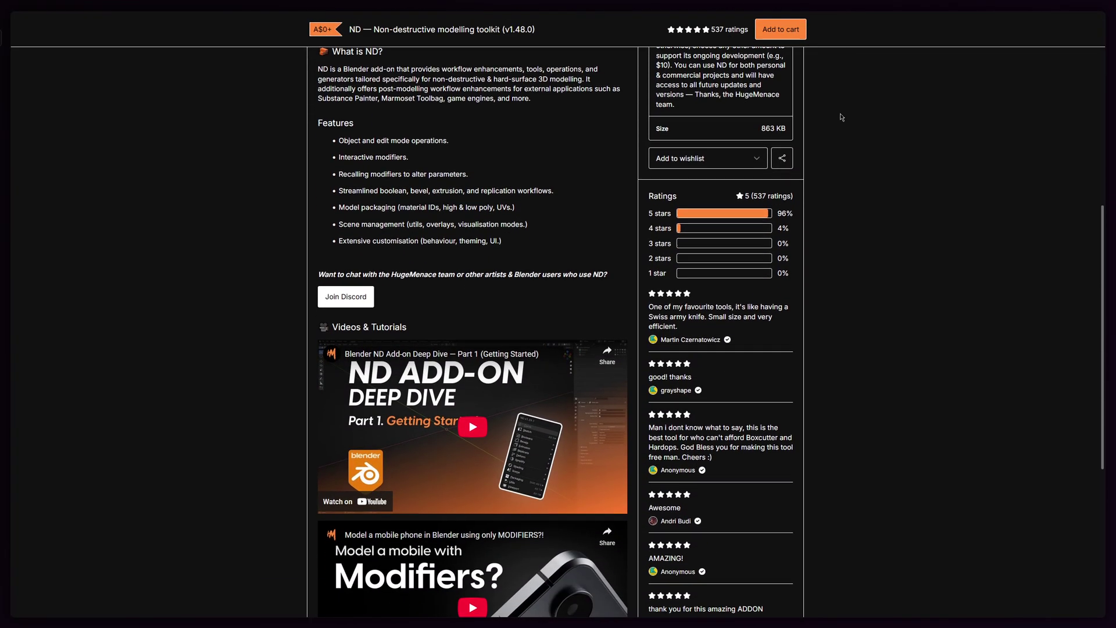
scroll(842, 117, "down", 1)
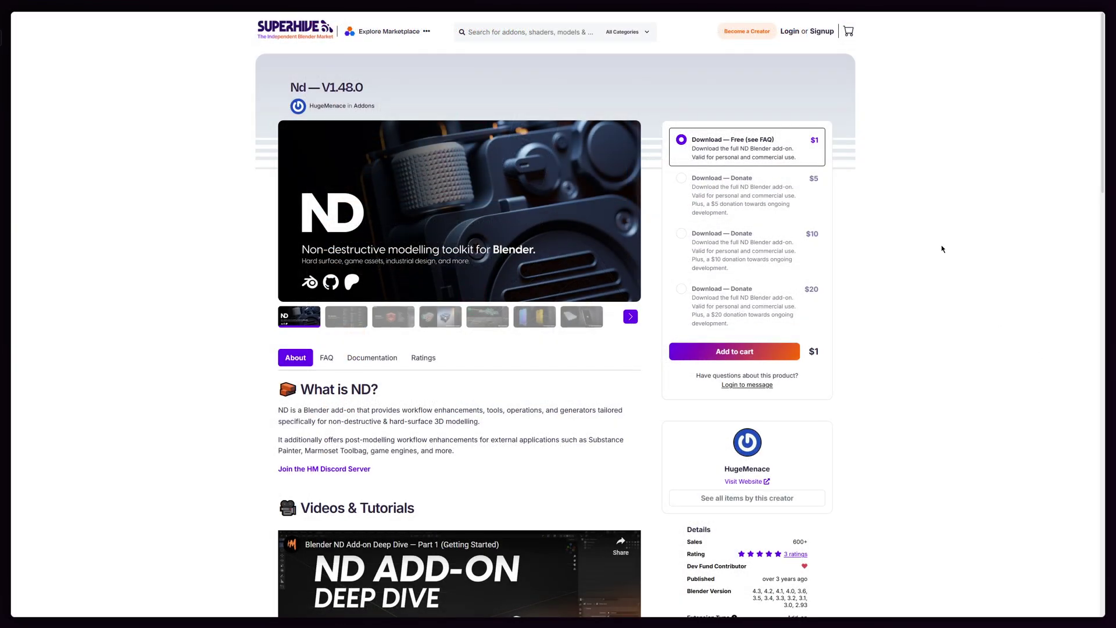
scroll(941, 246, "down", 6)
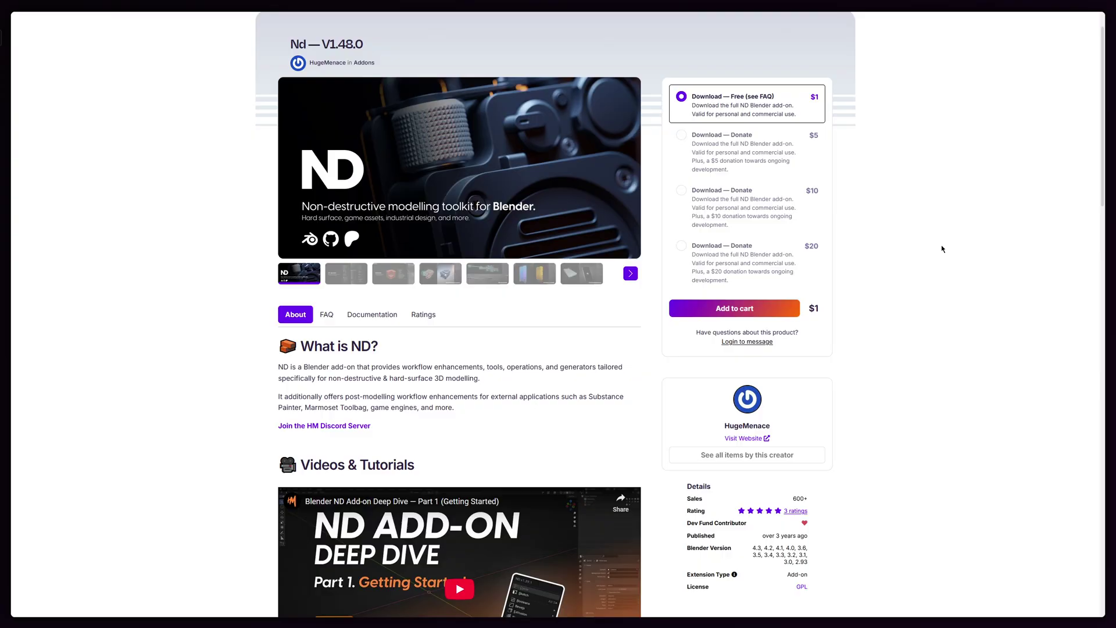
scroll(942, 248, "down", 3)
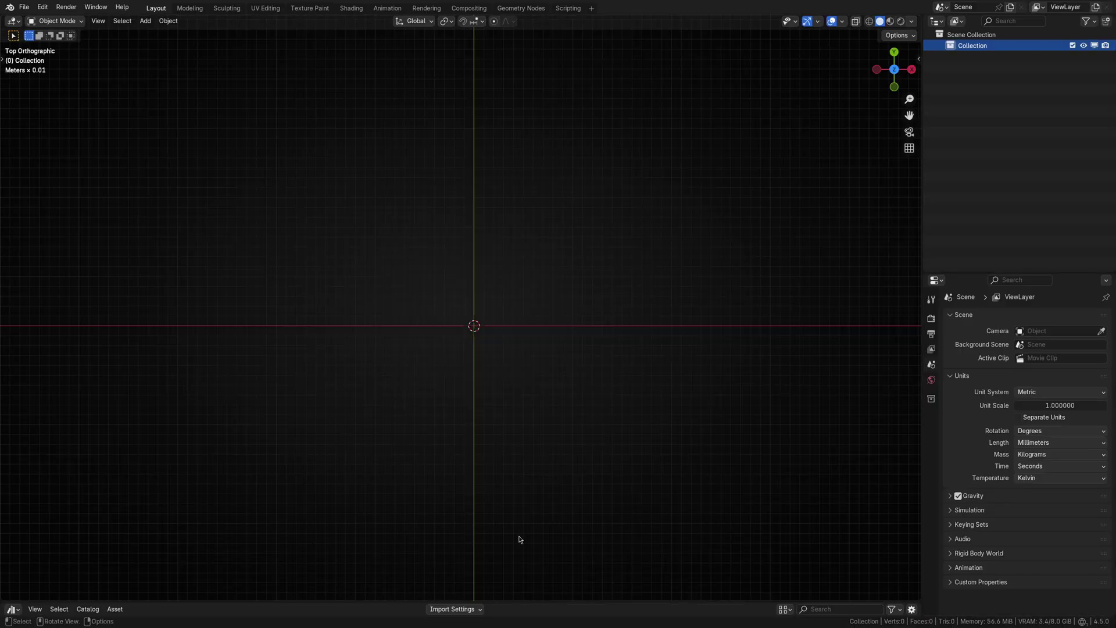
- Enlarge the asset browser and draw a filled, notched profile with vertex-beveled corners
left_click_drag(510, 602, 520, 312)
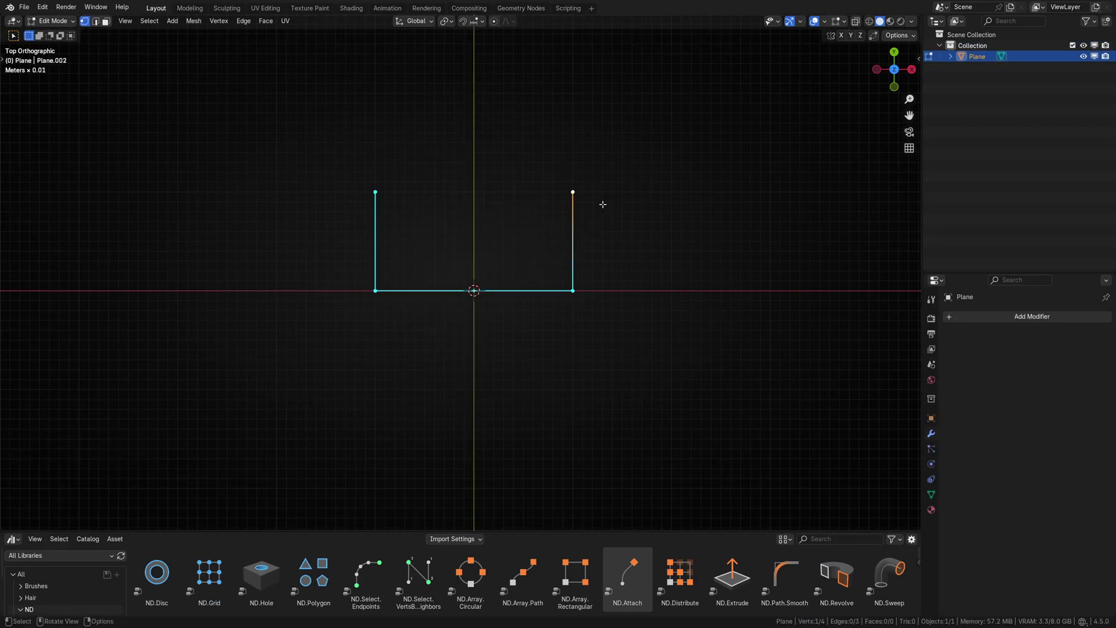
right_click(533, 191, "ctrl")
right_click(534, 251, "ctrl")
right_click(415, 251, "ctrl")
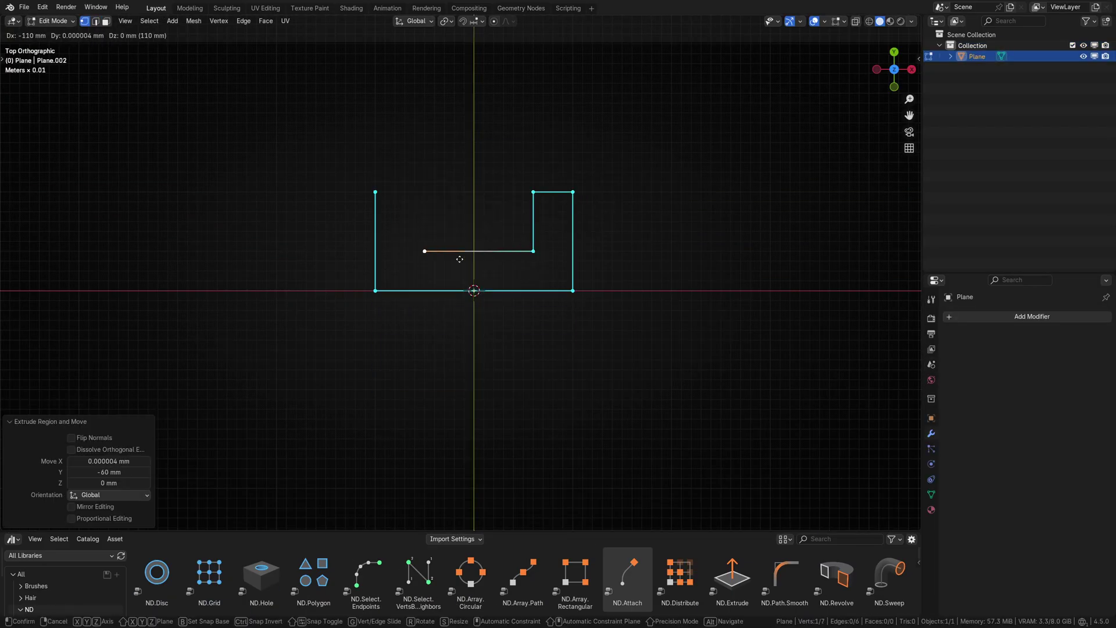
right_click(414, 192, "ctrl")
right_click(375, 192, "ctrl")
key("a")
key("f")
key("Tab")
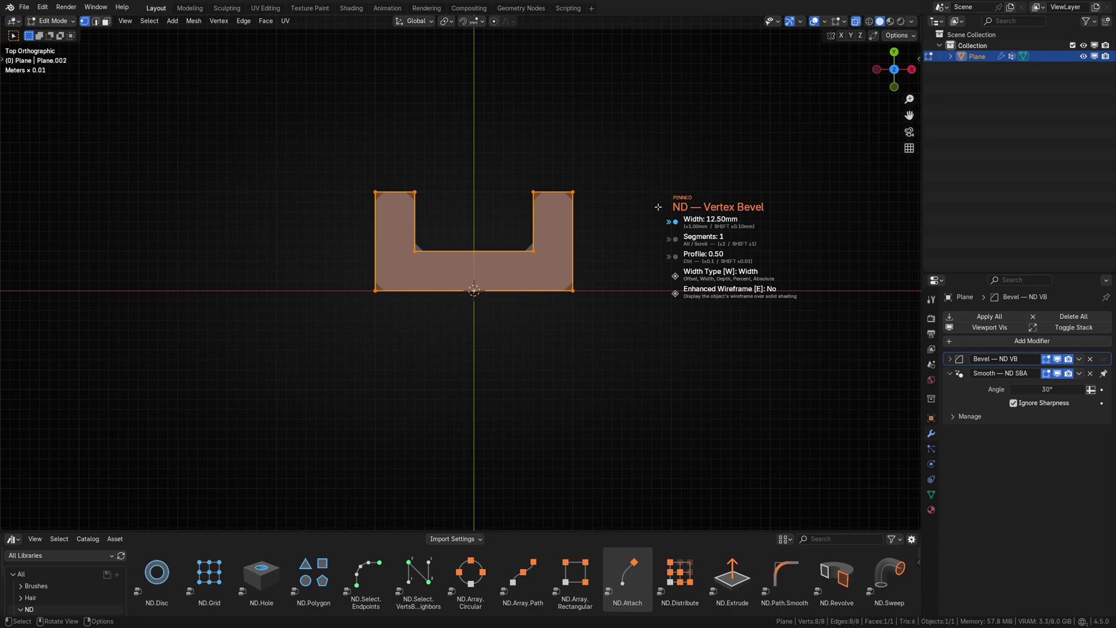
middle_click_drag(504, 336, 553, 210)
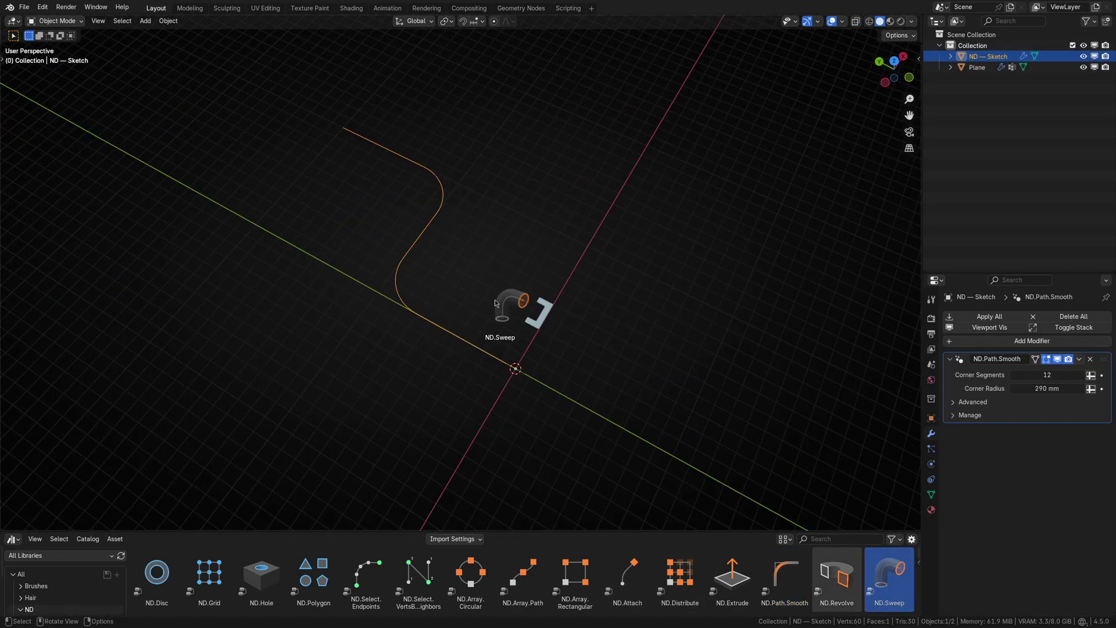
- Sweep the profile into a channel with ND.Sweep and parent the profile to the sweep
left_click_drag(495, 303, 497, 305)
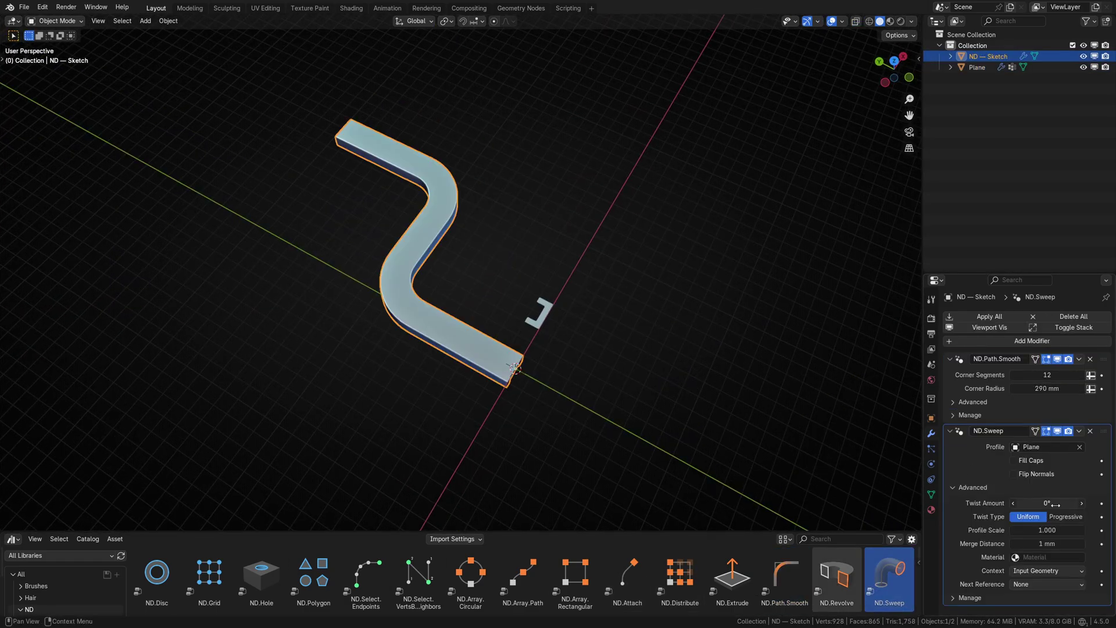
middle_click_drag(497, 305, 543, 263)
left_click(536, 295, "shift")
key("ctrl+p")
left_click(536, 291)
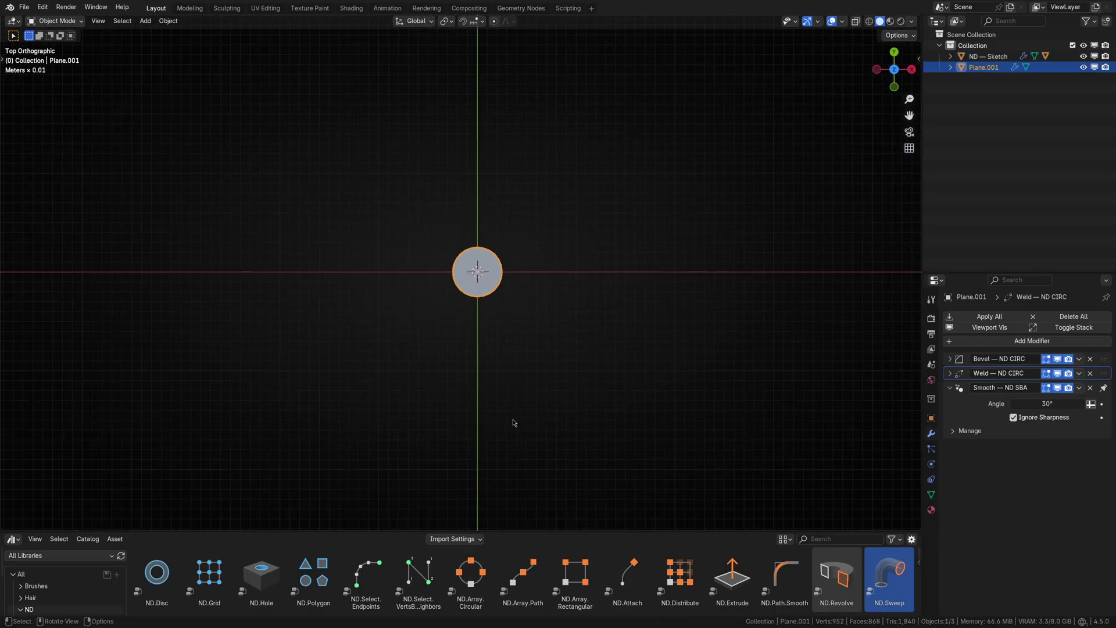
- Build a twisted cable by sweeping an ND.Array.Circular disc ring along a path, adding ND.Attach end sockets
left_click_drag(470, 578, 598, 270)
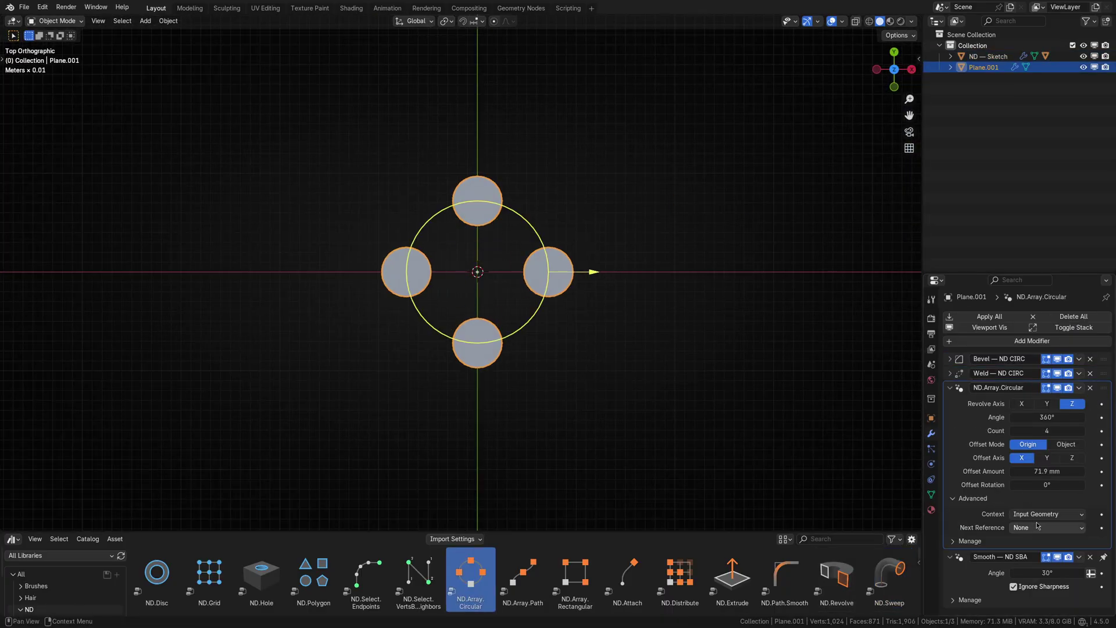
scroll(578, 269, "up", 3)
scroll(678, 271, "down", 3)
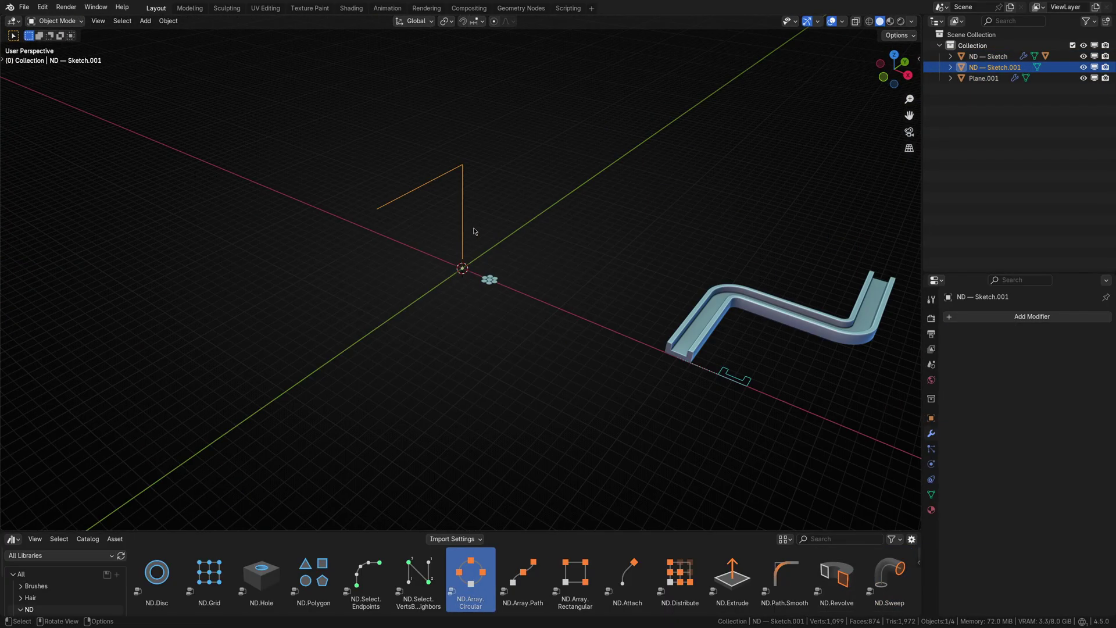
left_click_drag(785, 579, 407, 221)
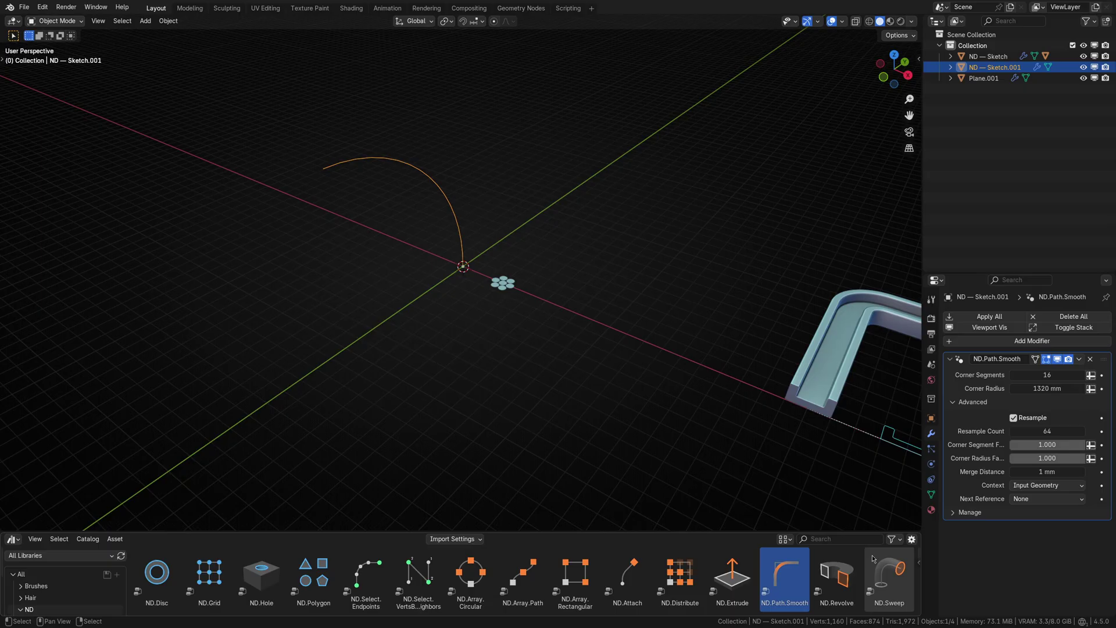
left_click_drag(872, 559, 407, 165)
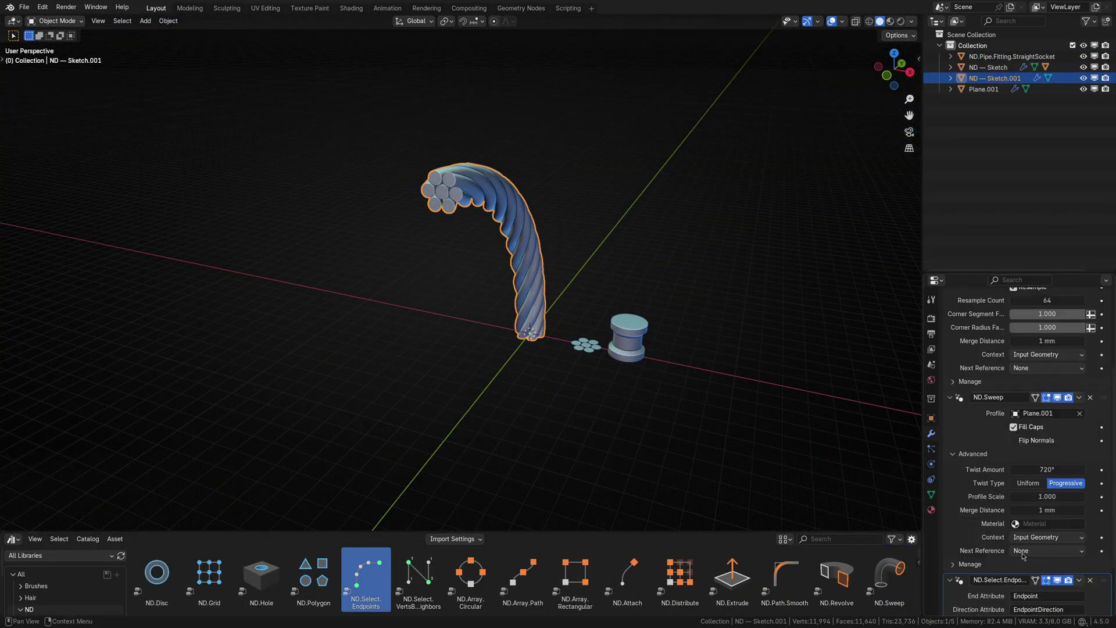
scroll(1024, 557, "down", 3)
left_click_drag(627, 579, 523, 262)
left_click(1047, 505)
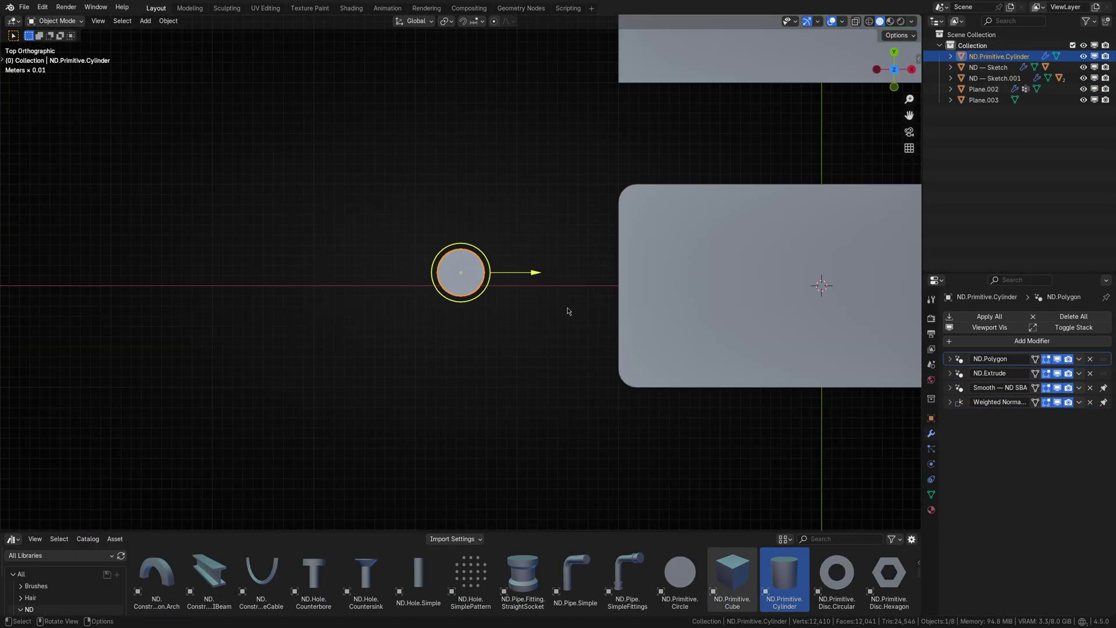
- Move the new ND.Primitive.Cylinder into place
key("g")
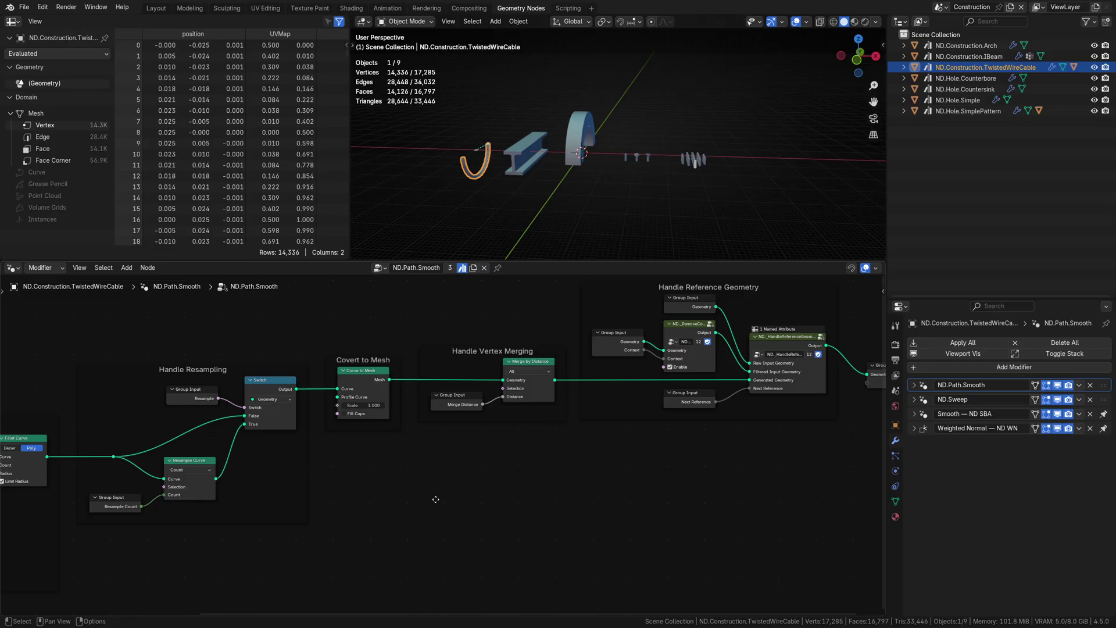
- Inspect the cable's ND.Sweep node tree and the I-beam's ND.Extrude node tree
left_click(954, 399)
middle_click_drag(523, 407, 430, 383)
left_click(969, 56)
key("Home")
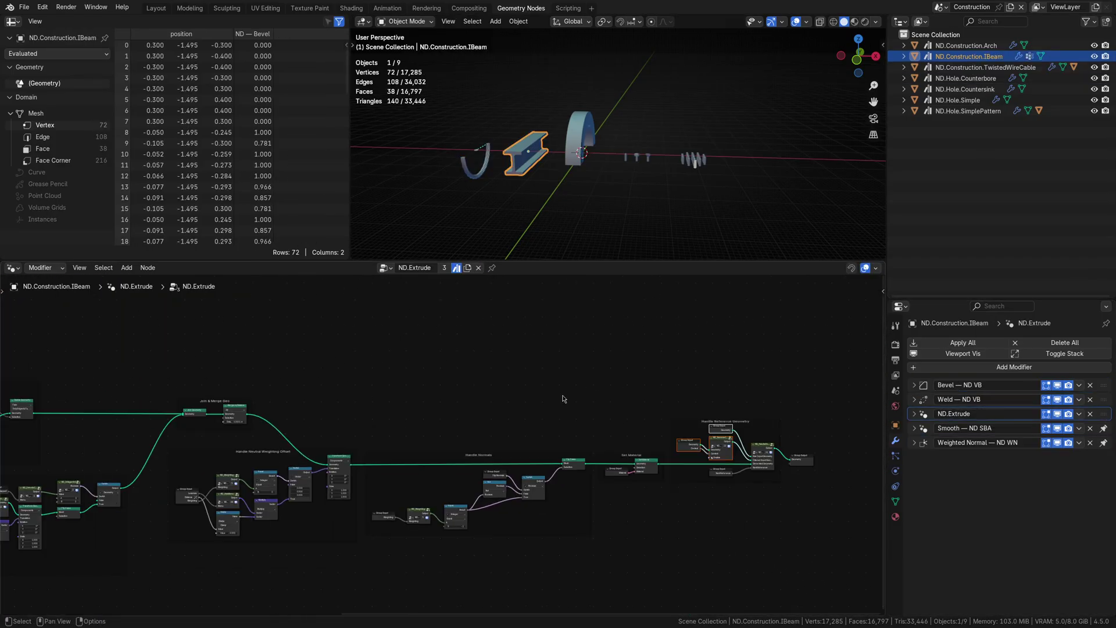
scroll(285, 463, "up", 2)
middle_click_drag(872, 407, 432, 401)
- Browse the arch's ND.Revolve, counterbore's ND.Hole, and hole pattern's ND.Distribute and ND.Grid trees
left_click(581, 138)
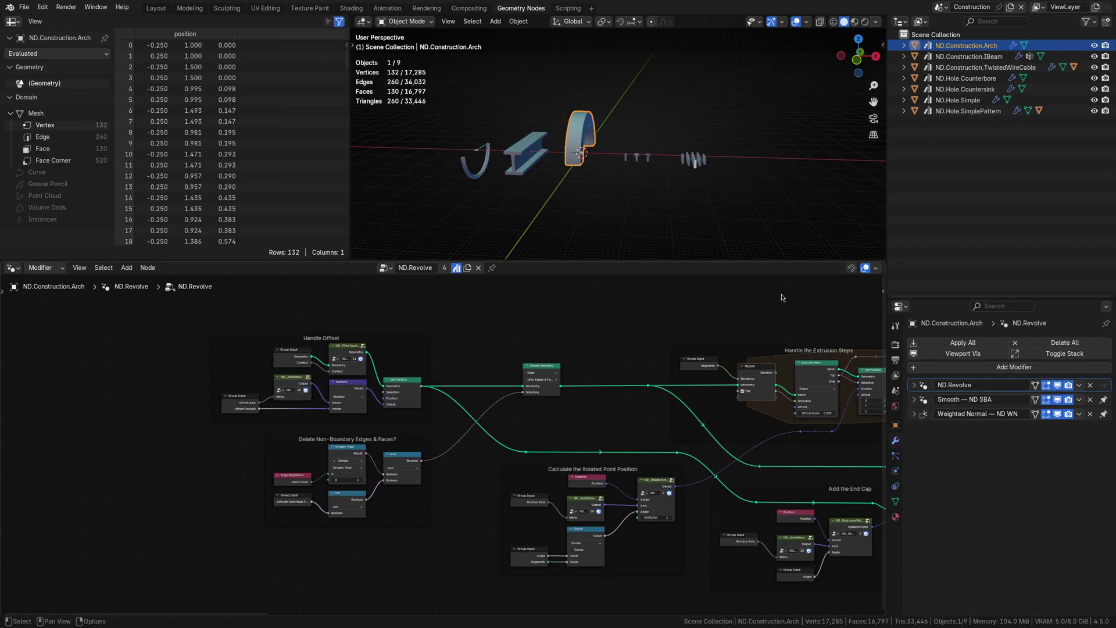
middle_click_drag(698, 349, 107, 311)
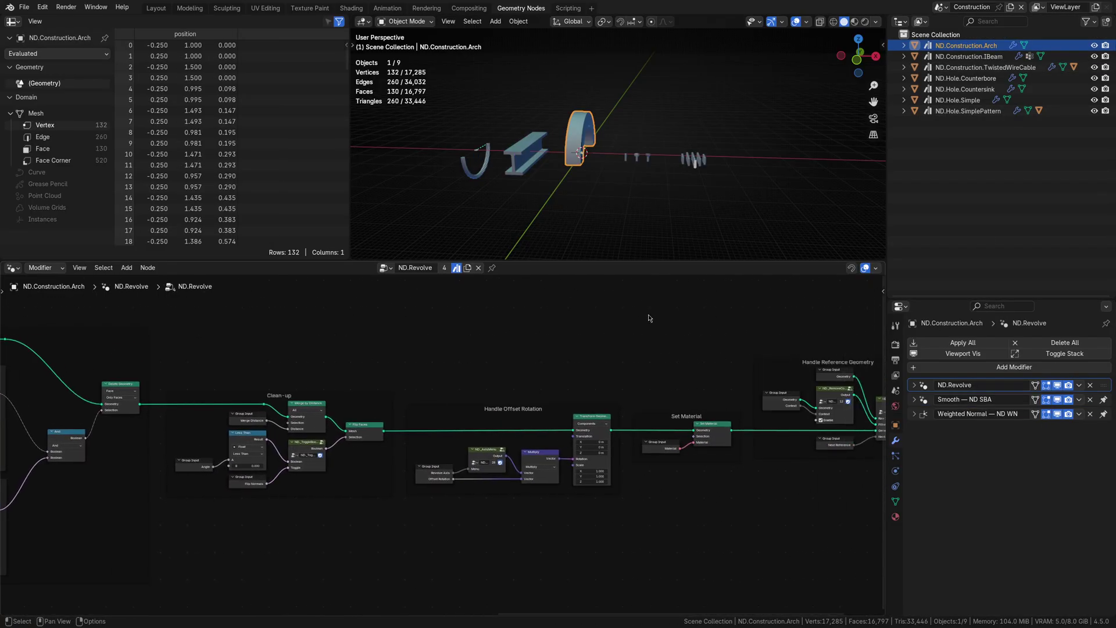
left_click(1104, 388)
middle_click_drag(581, 544, 727, 348)
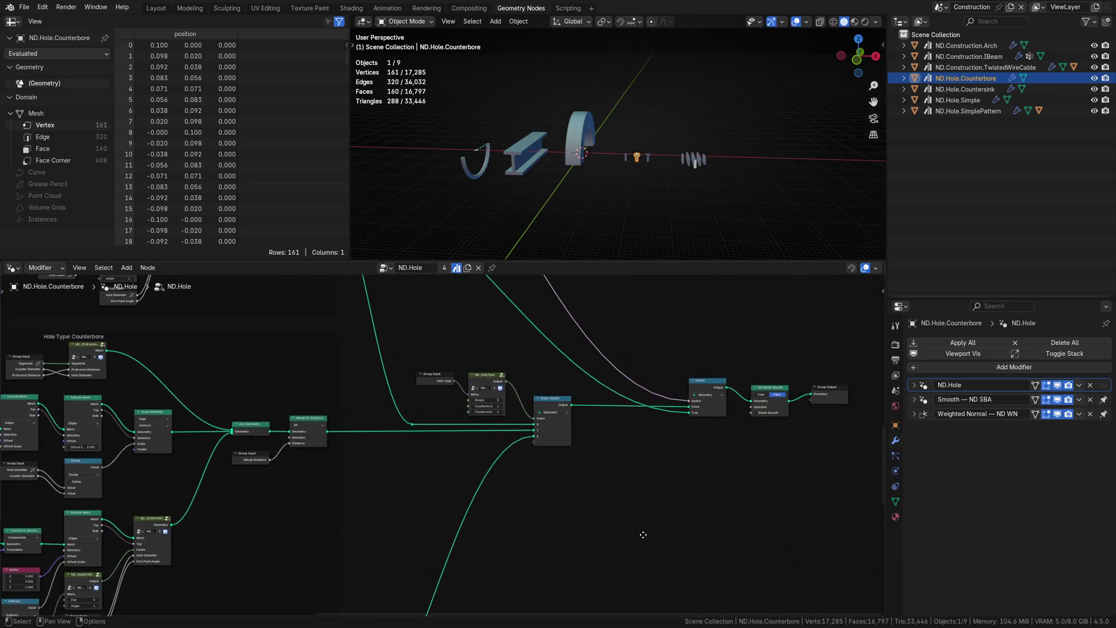
left_click(968, 110)
middle_click_drag(640, 442, 814, 407)
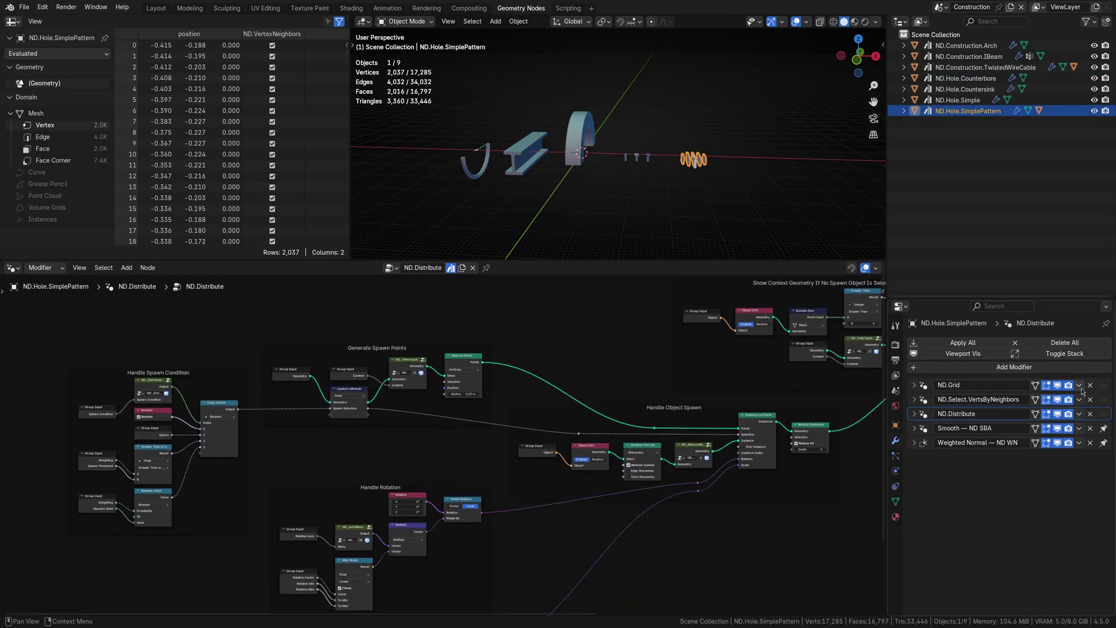
left_click(1104, 385)
- View the pipe fitting's ND.Sweep tree in the Pipes scene, then switch to the Primitives scene
left_click(949, 56)
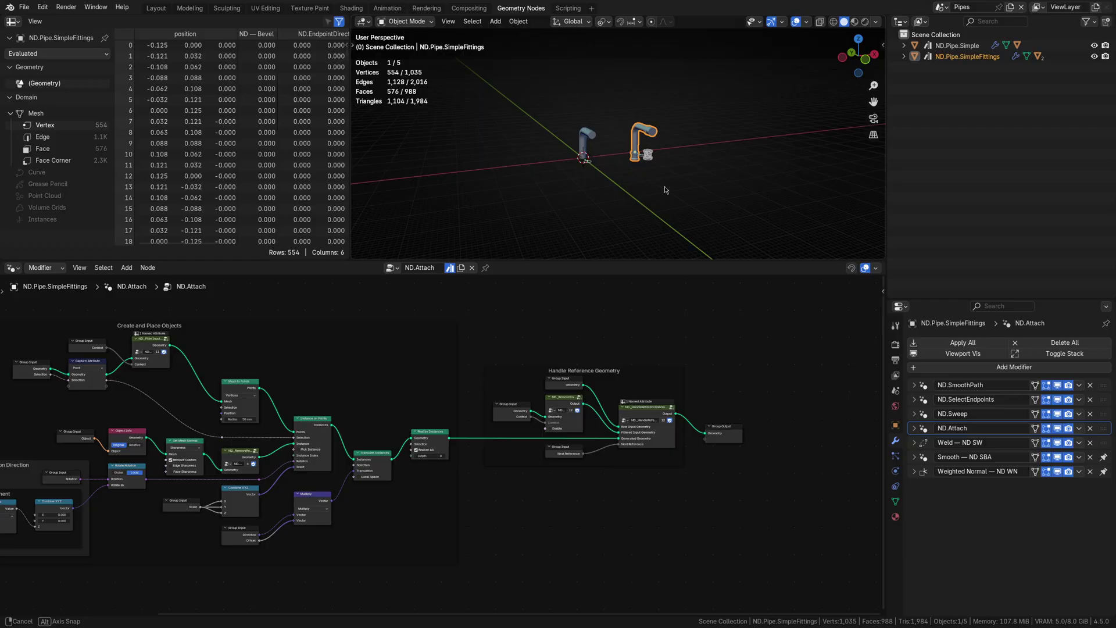
left_click(1104, 413)
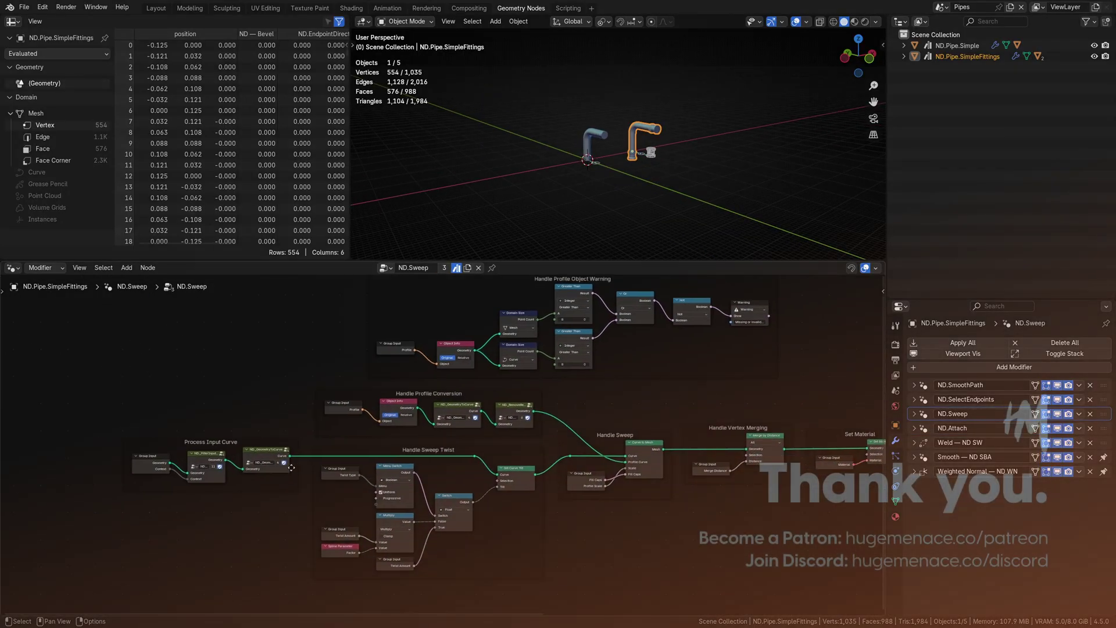
left_click(942, 7)
left_click(956, 67)
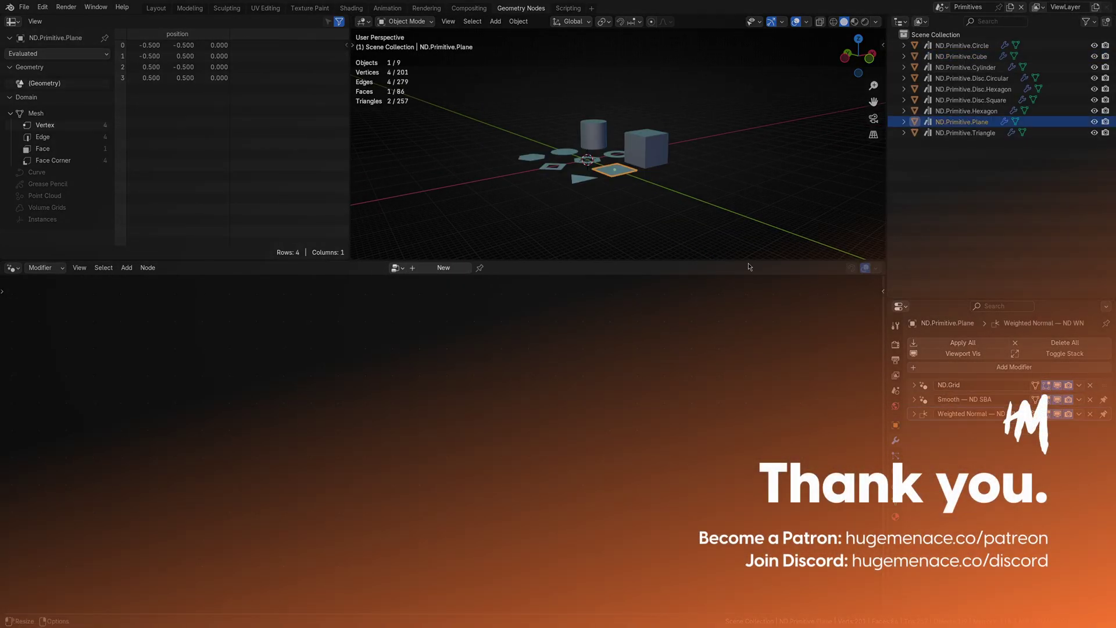
scroll(538, 512, "left", 5)
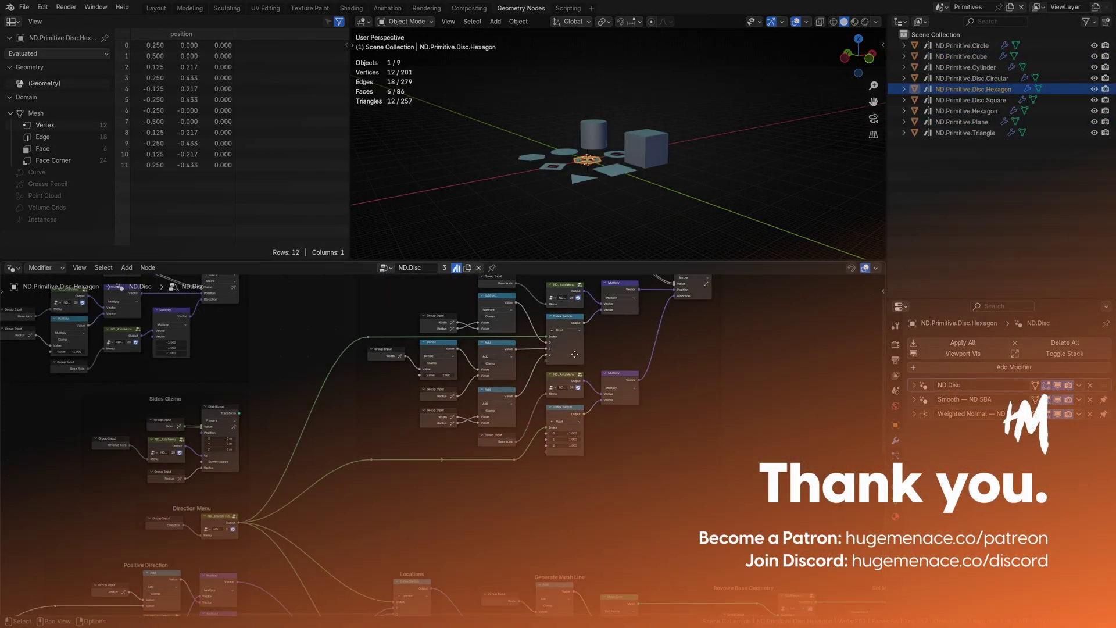